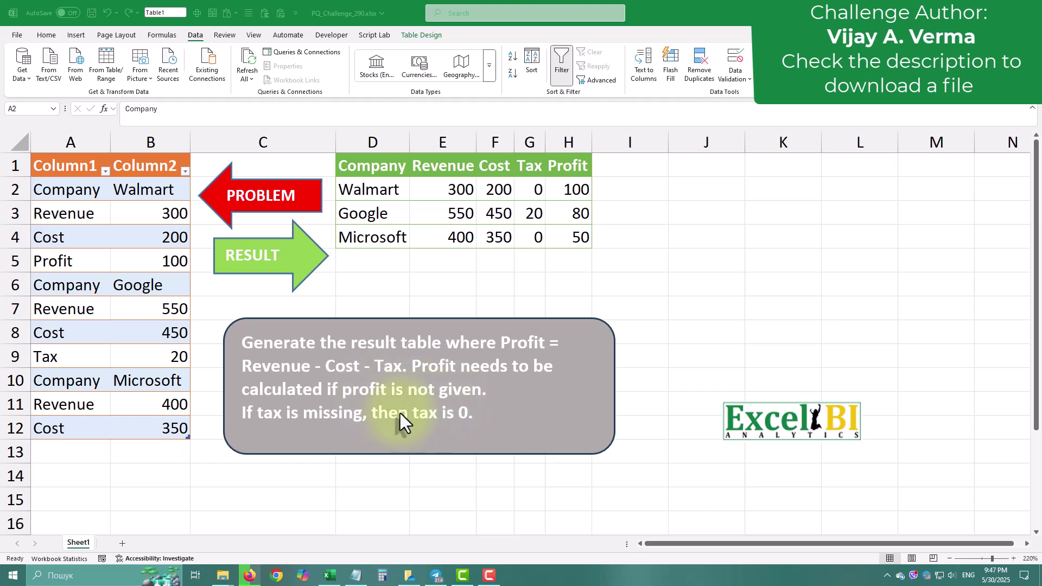
- Review the expected result headers and the Walmart and Microsoft source rows in the workbook
click(410, 165)
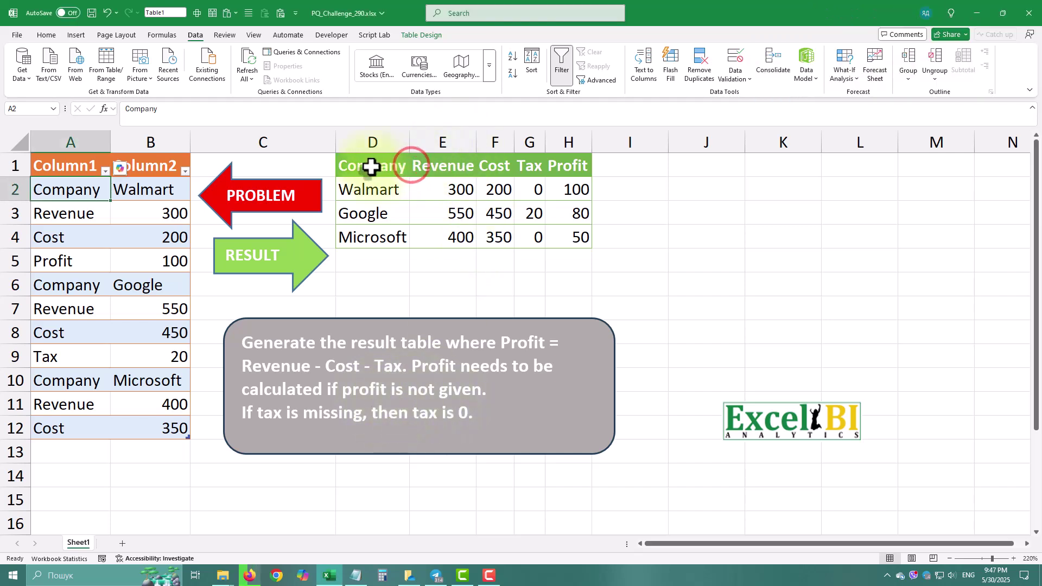
drag(371, 166, 565, 163)
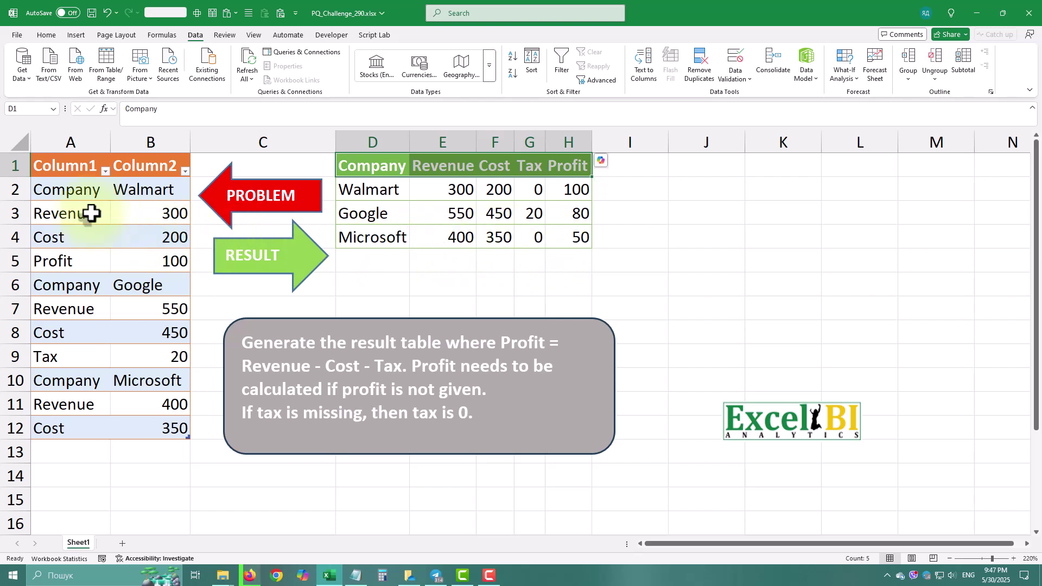
drag(85, 197, 139, 355)
drag(84, 389, 174, 422)
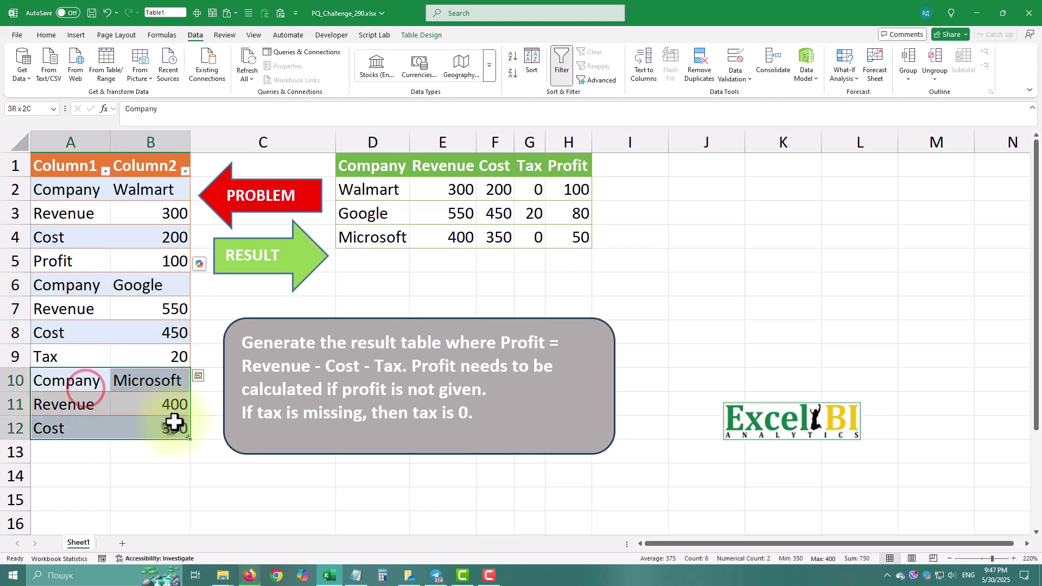
- Load the company table into Power Query Editor, select Column2, and start a conditional column
click(102, 50)
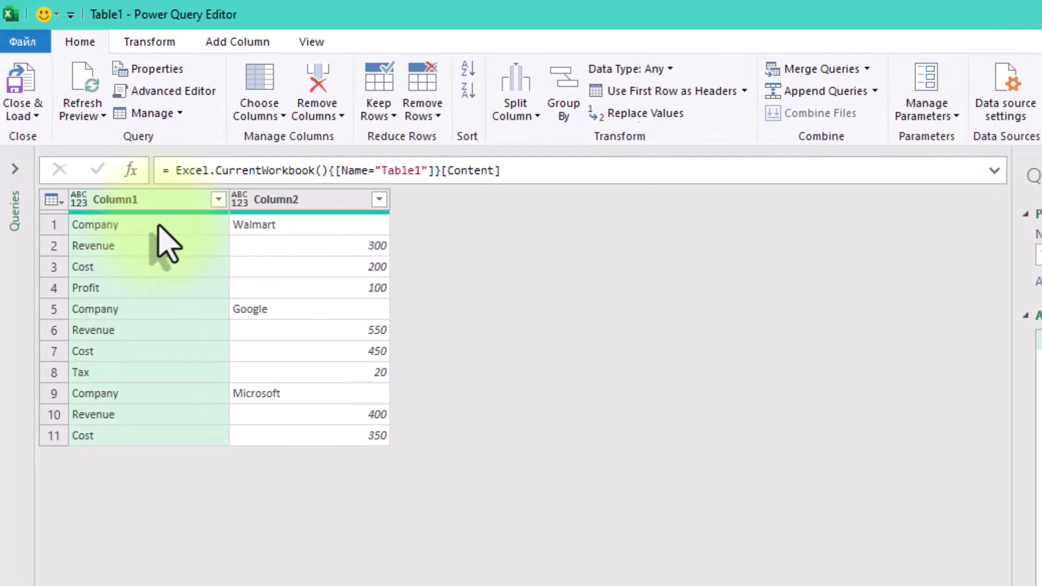
click(165, 381)
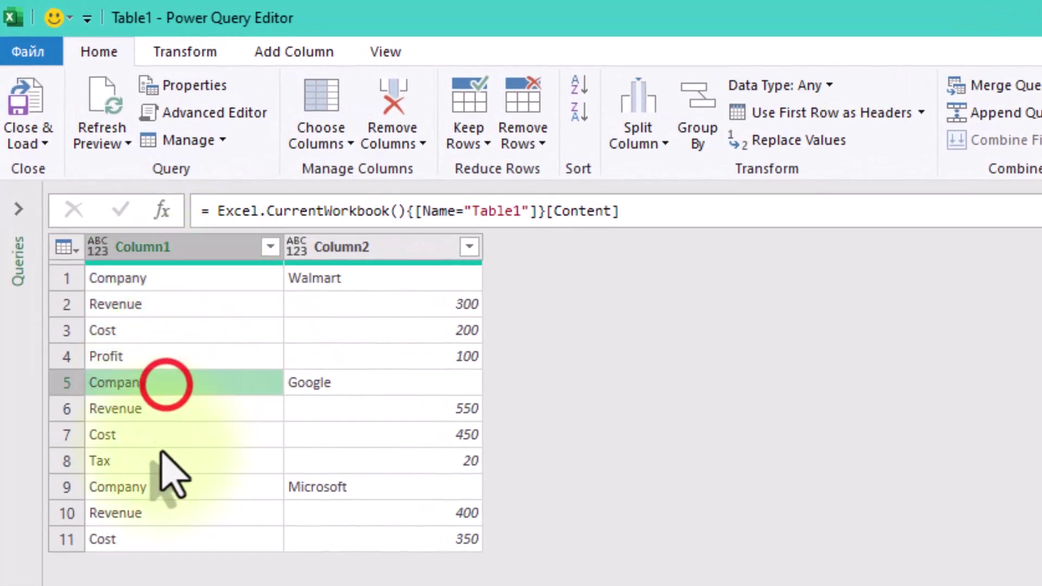
click(154, 489)
click(145, 542)
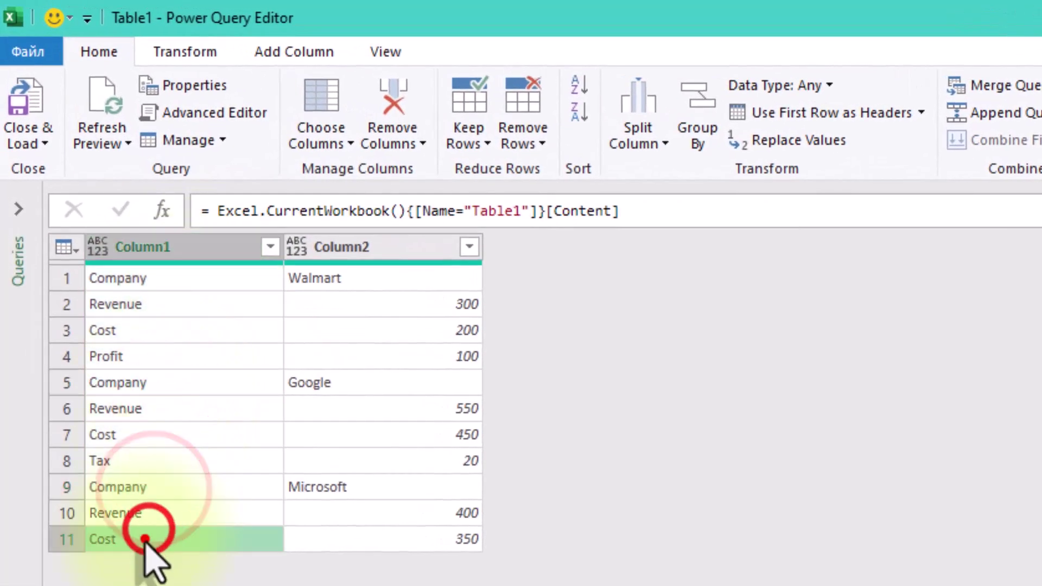
click(141, 519)
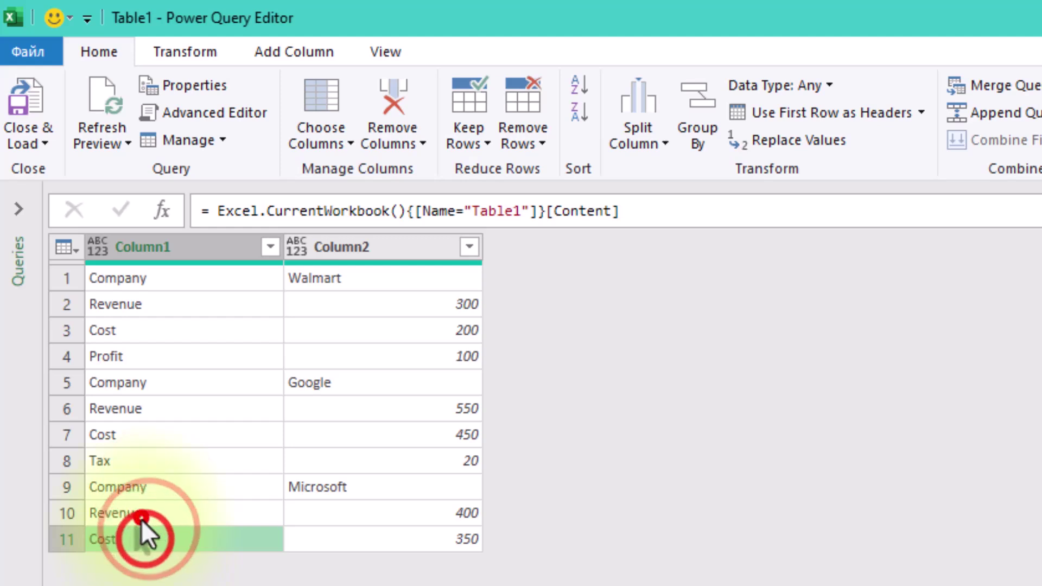
click(414, 246)
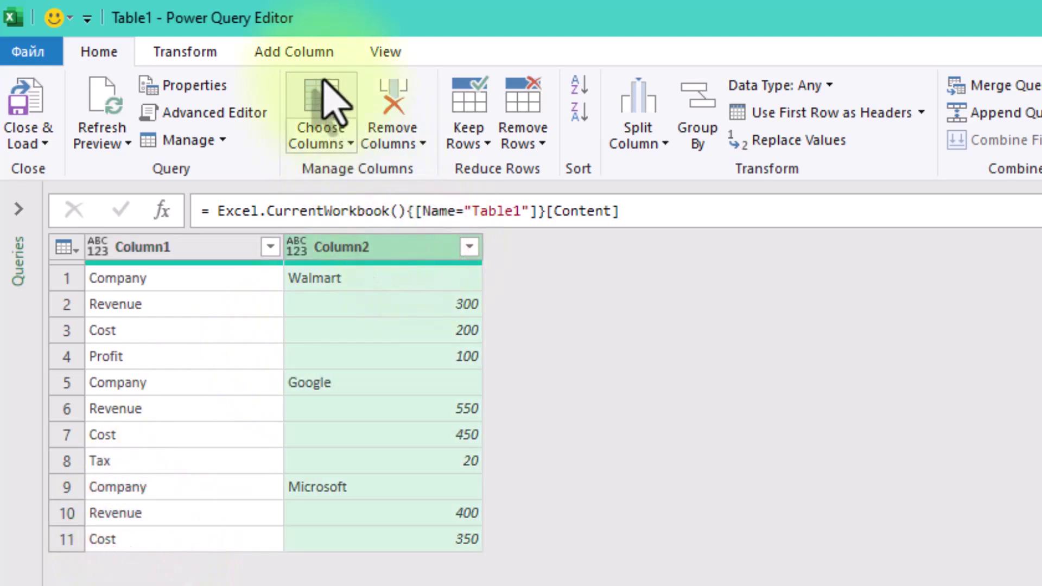
click(304, 53)
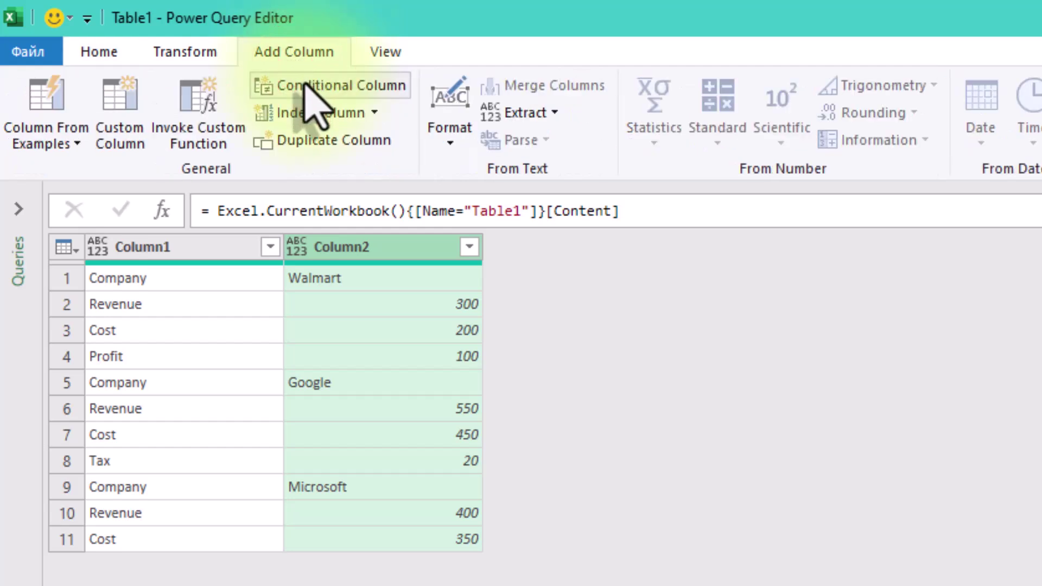
click(305, 86)
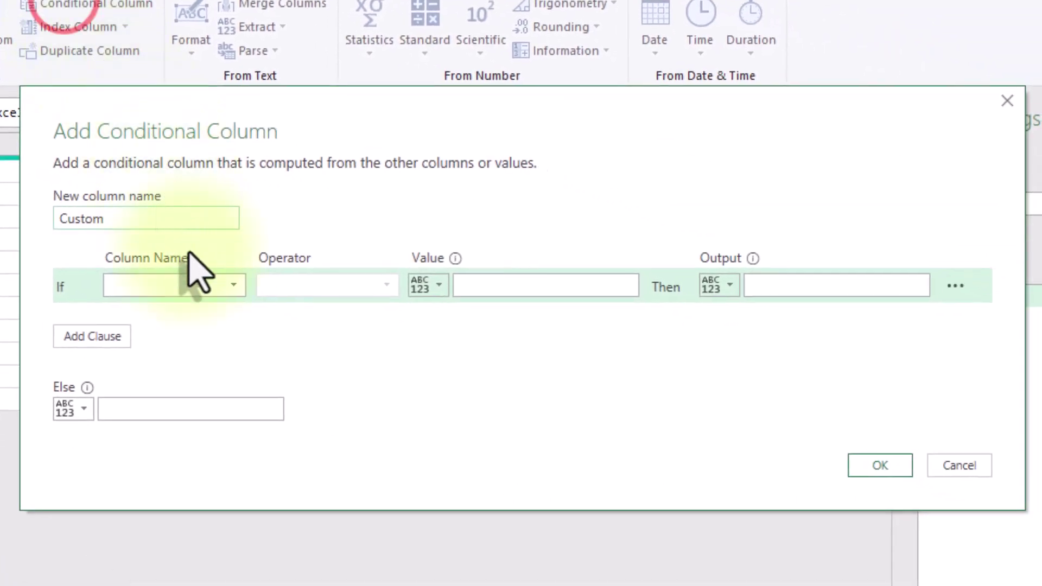
- Add a conditional column 'Company': if Column1 equals 'Company', output Column2's value
double_click(167, 224)
text(Company)
click(209, 277)
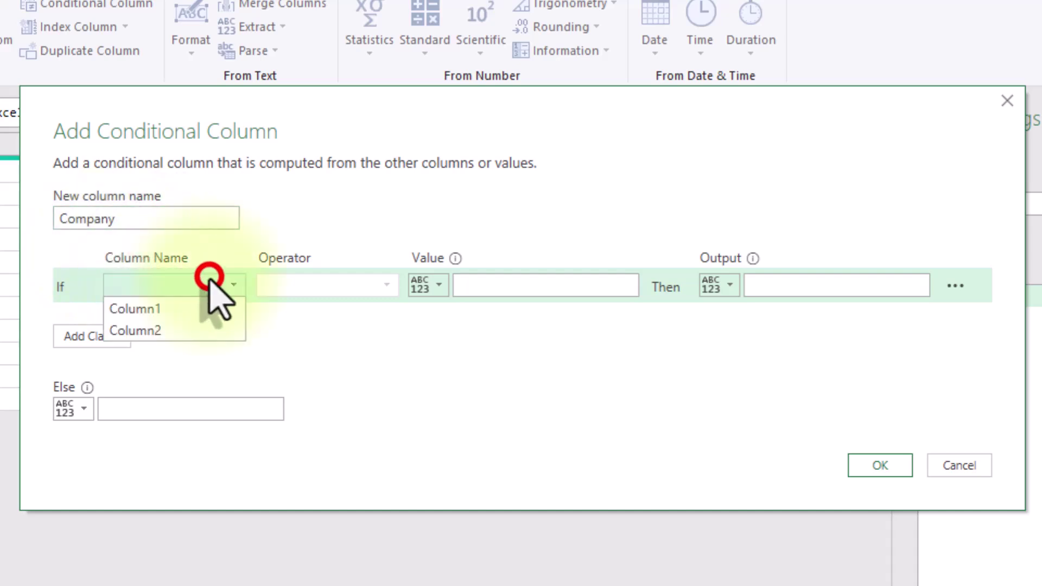
click(205, 309)
click(495, 286)
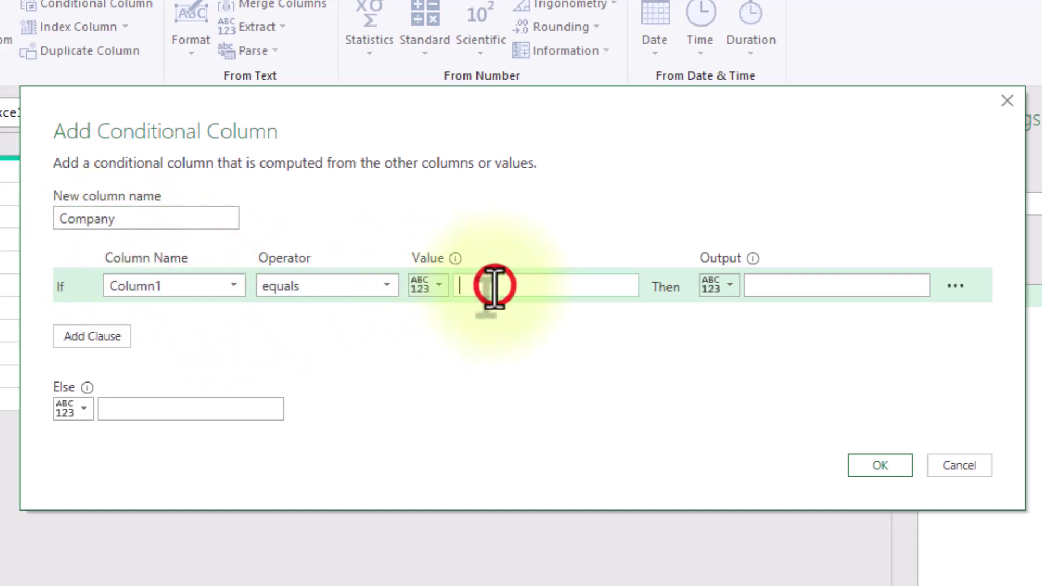
text(Com)
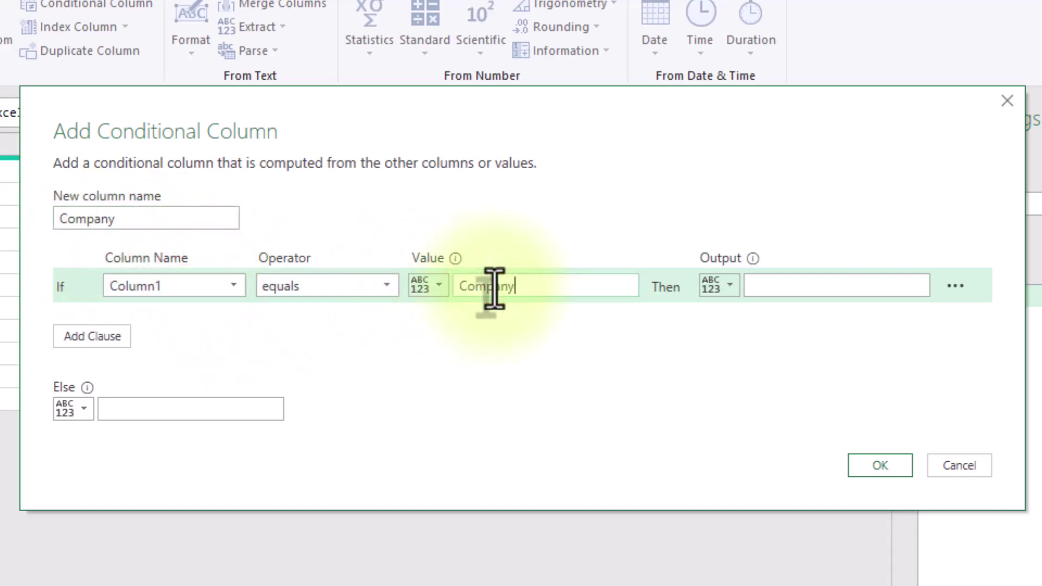
text(pany)
click(716, 285)
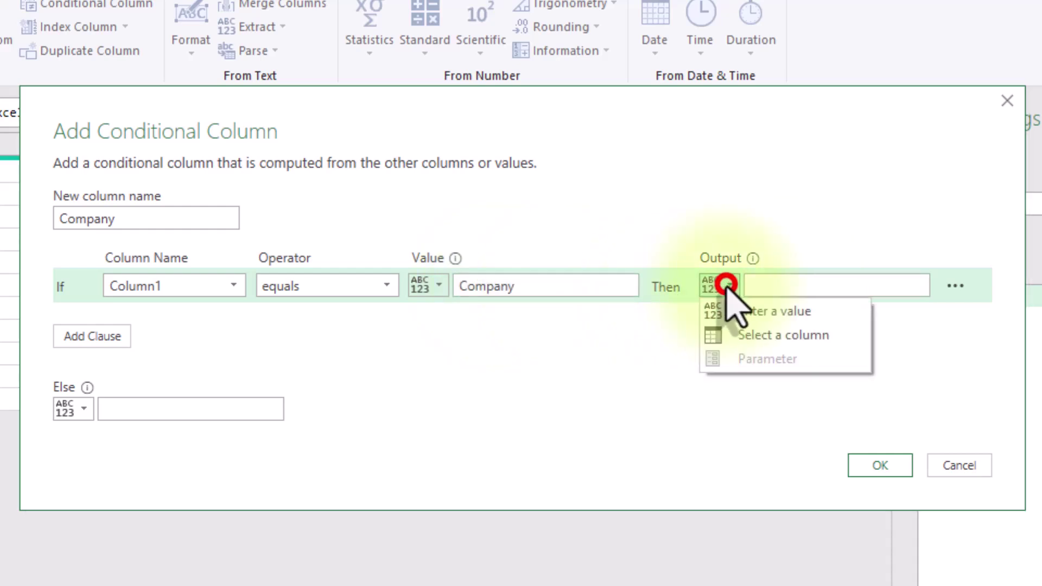
click(755, 328)
click(786, 282)
click(787, 331)
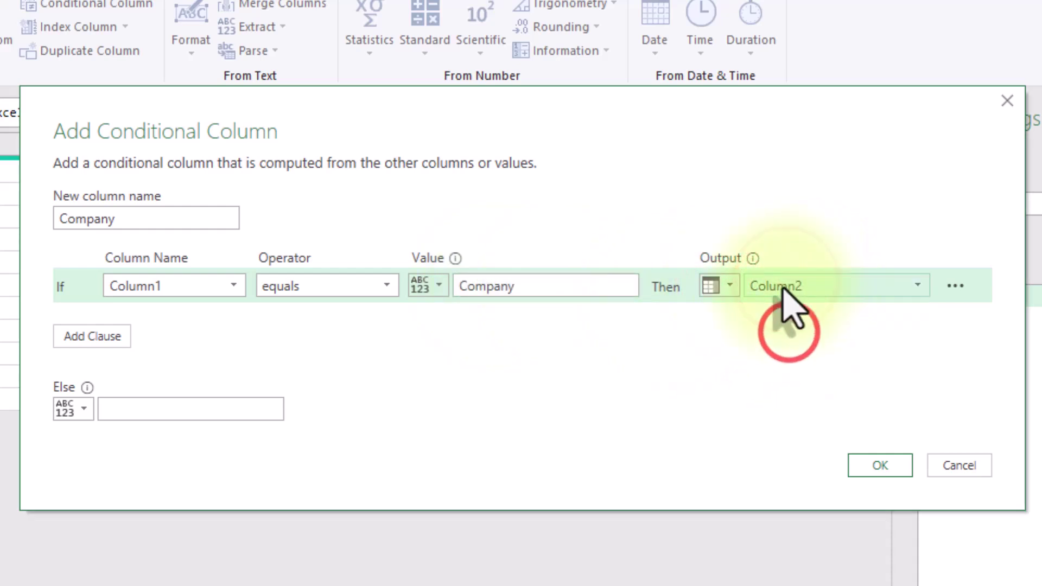
click(865, 464)
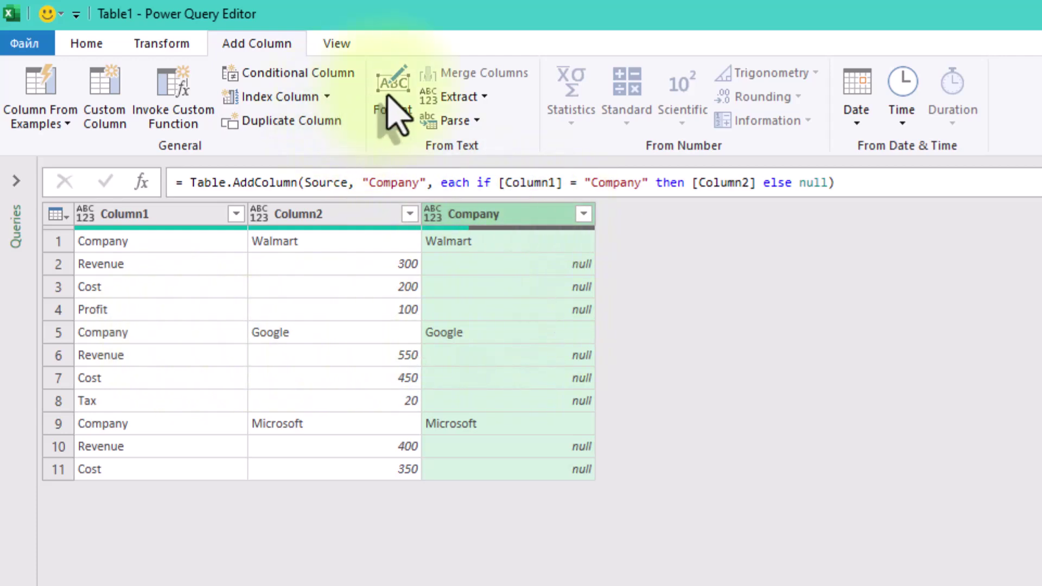
- Fill the Company column down so every row carries its company name
click(154, 42)
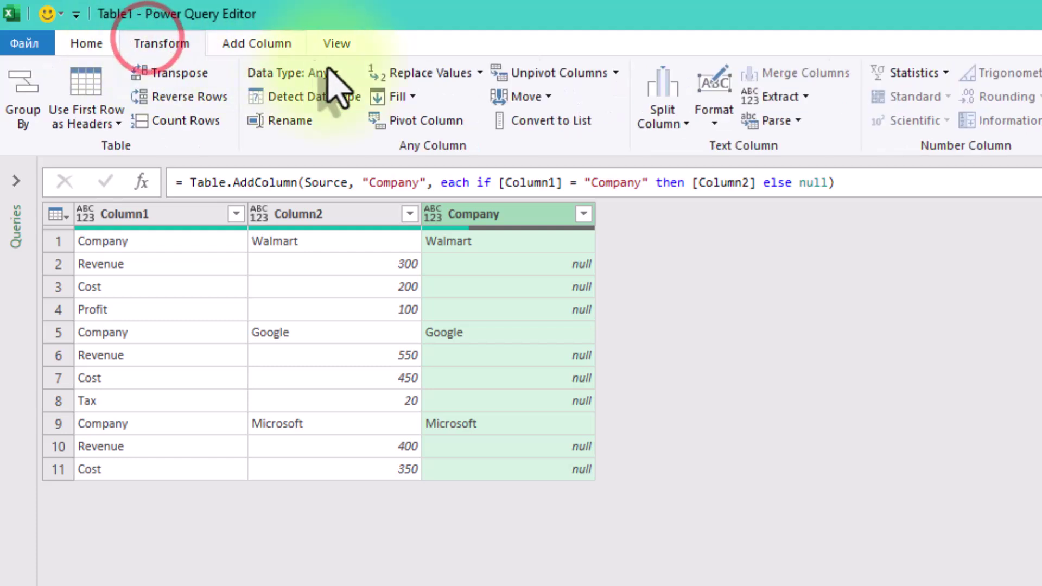
click(401, 97)
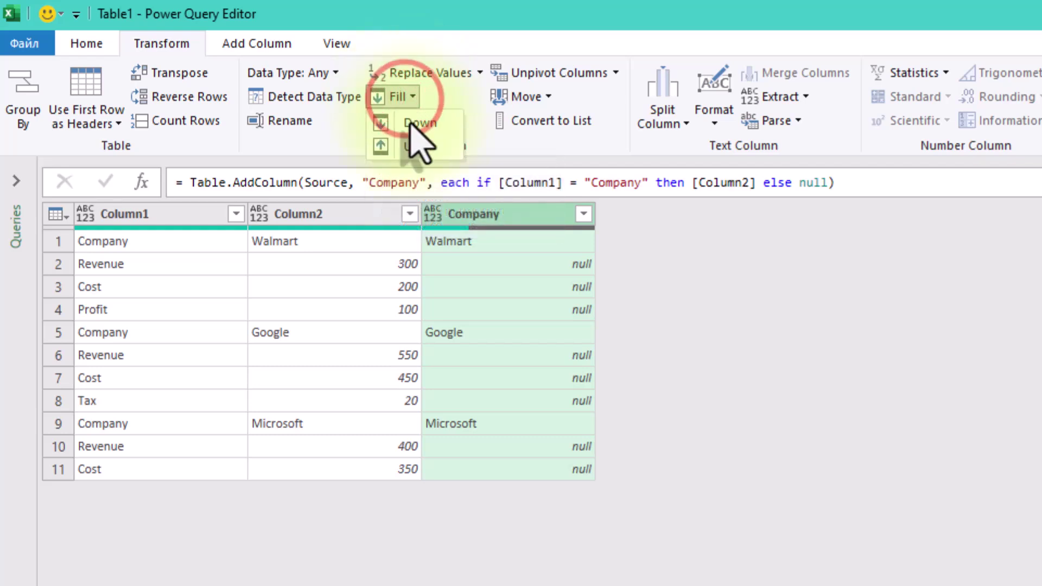
click(399, 124)
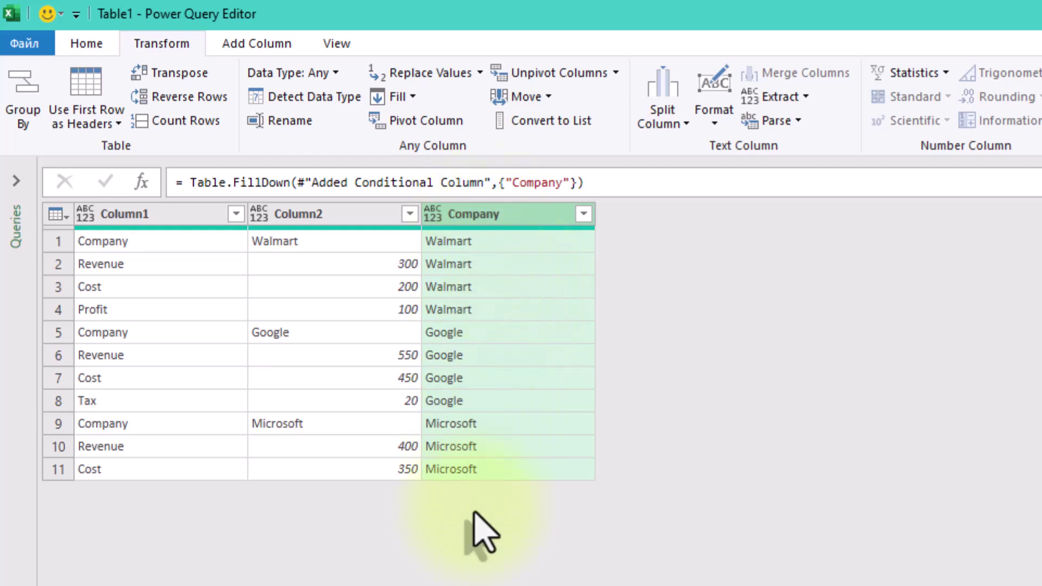
- Check the Walmart, Google and Microsoft rows, then bring up Column1's filter options
click(175, 241)
click(314, 239)
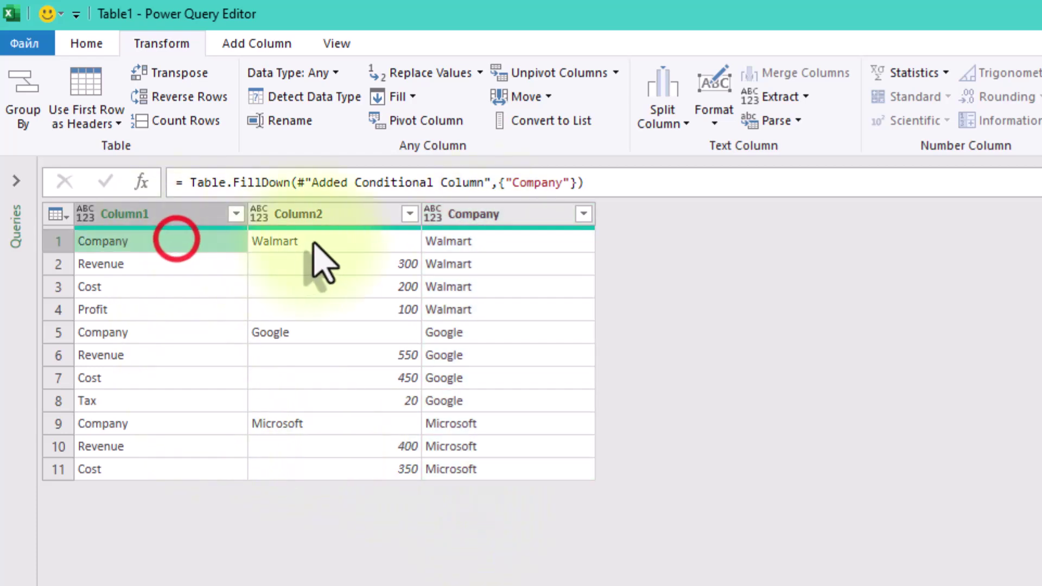
click(140, 337)
click(290, 331)
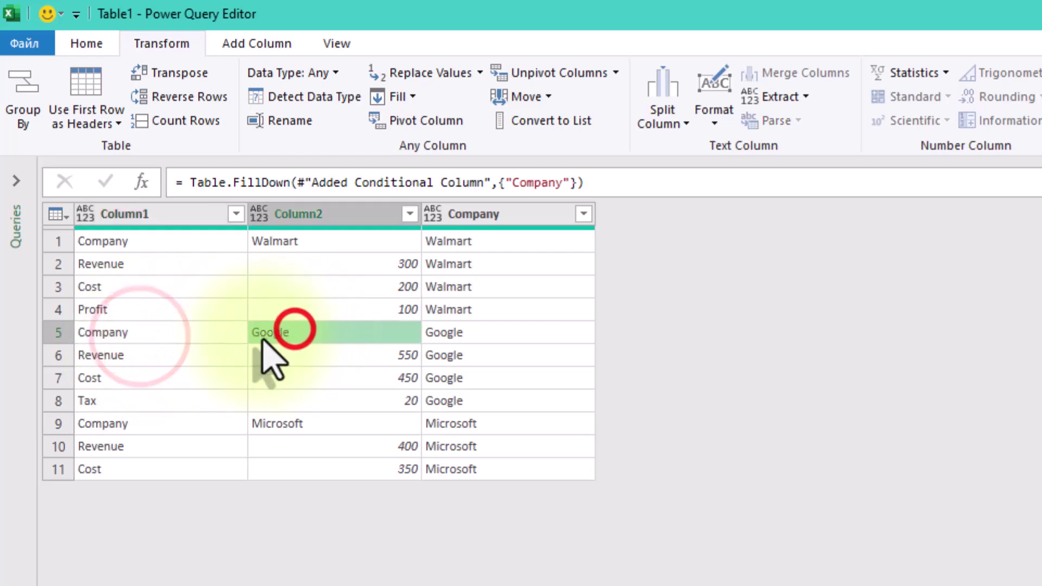
click(174, 422)
click(283, 422)
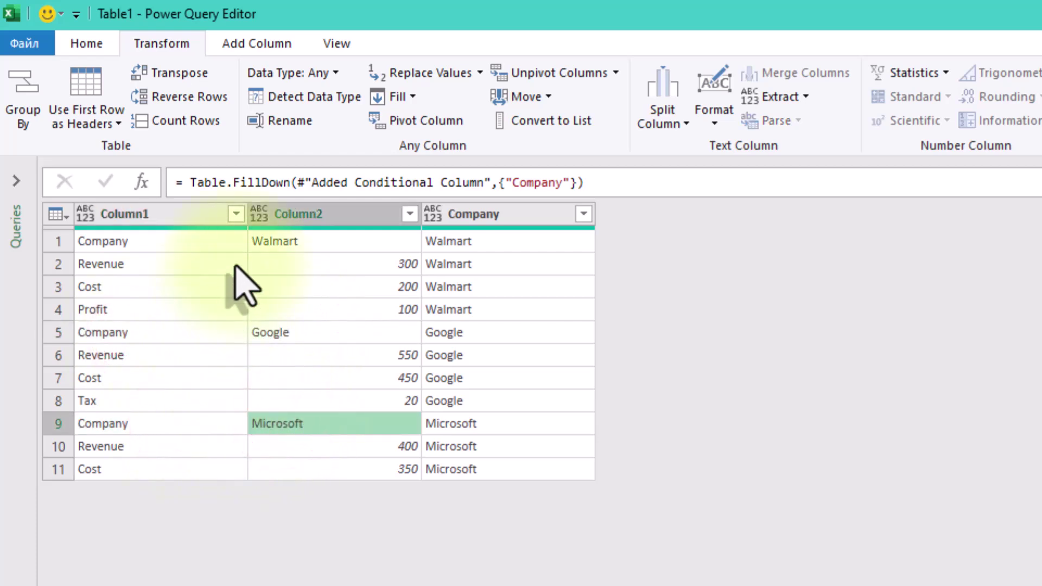
click(114, 308)
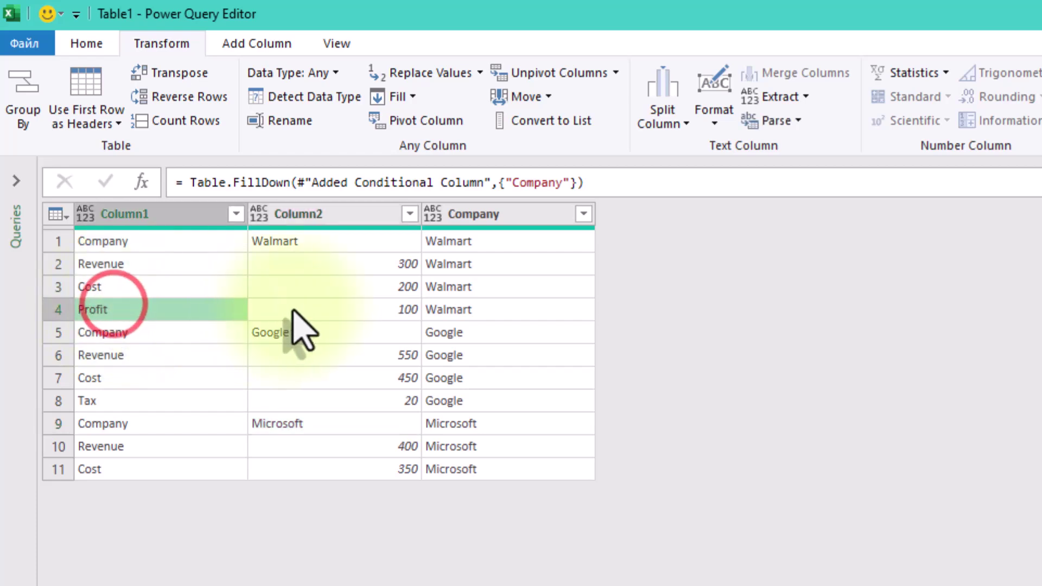
click(372, 309)
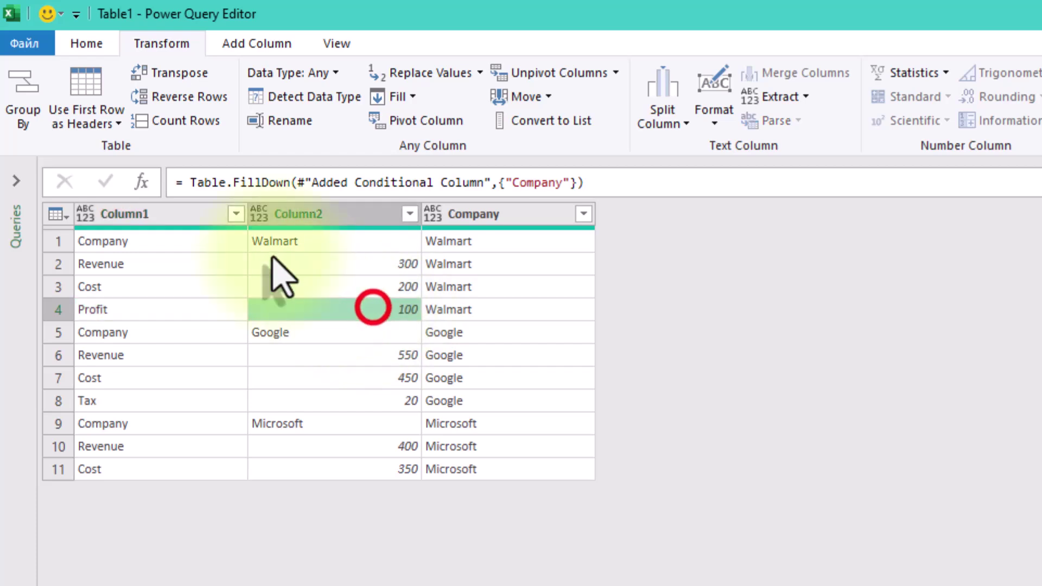
click(236, 214)
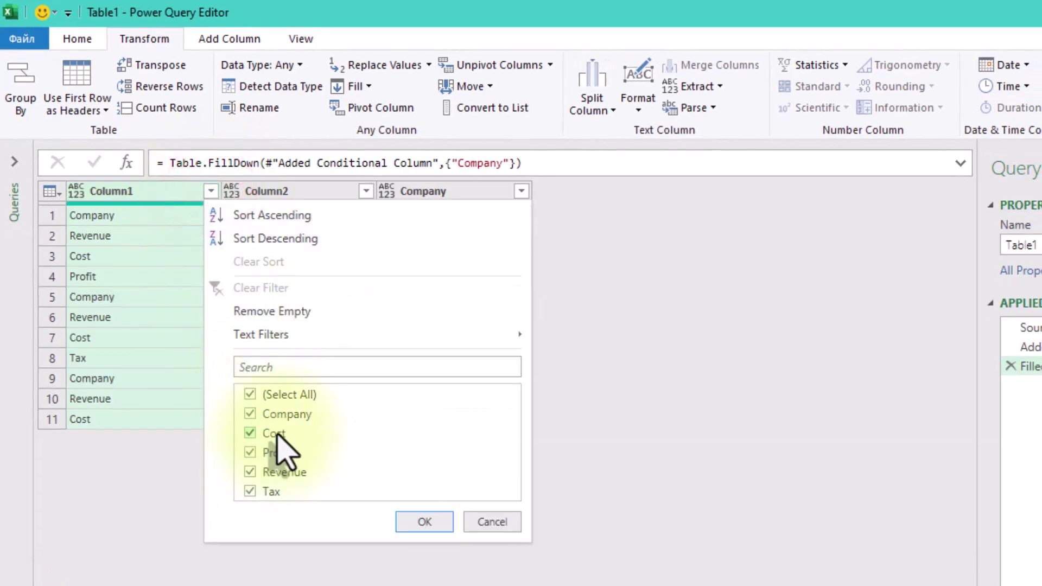
- Filter Column1 to exclude the Company and Profit rows
click(285, 414)
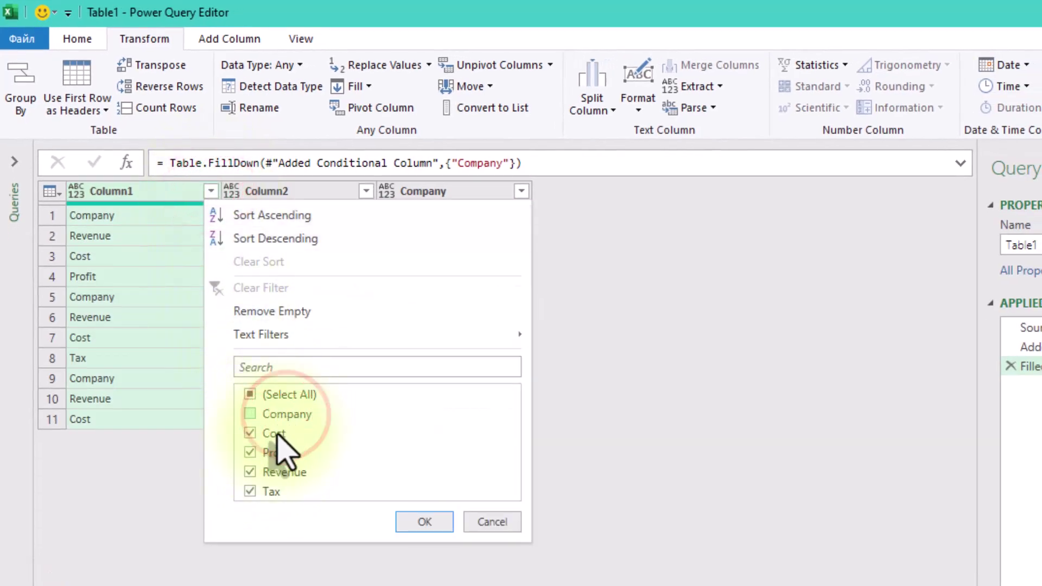
click(271, 452)
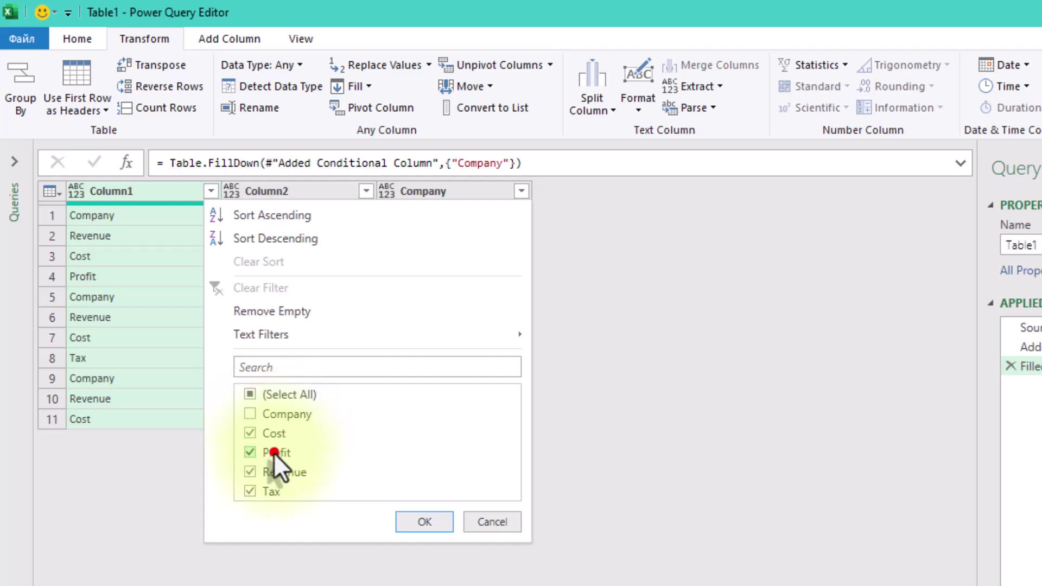
click(421, 523)
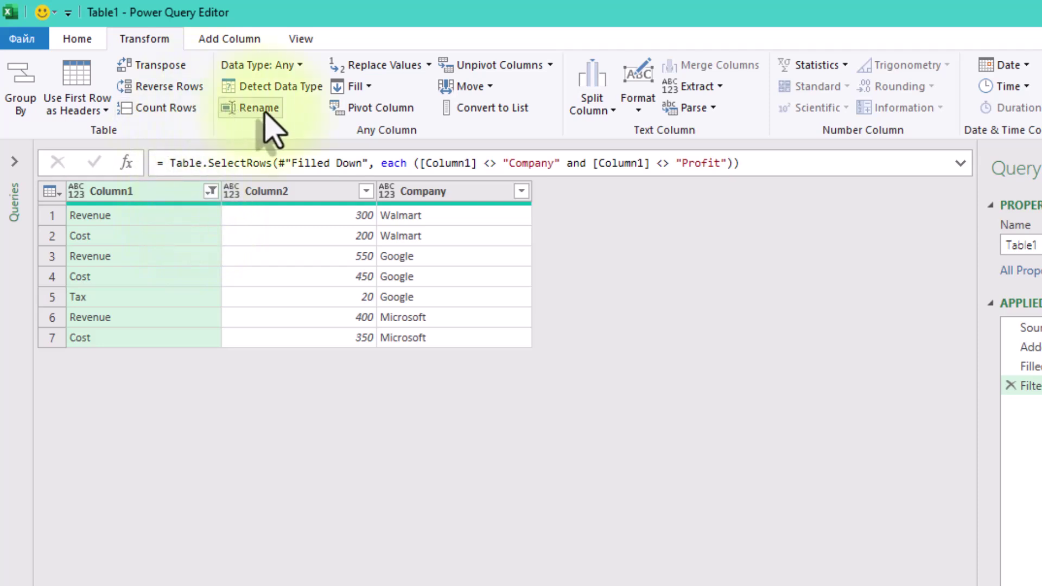
- Pivot Column1 with Column2 as values into Revenue, Cost and Tax columns, then select those three
click(392, 108)
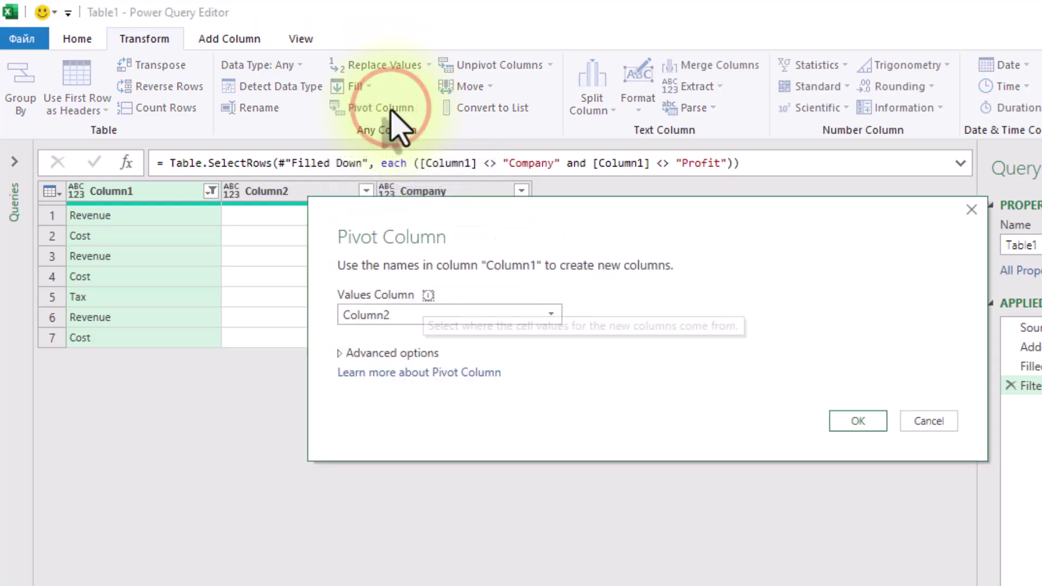
click(410, 319)
click(410, 321)
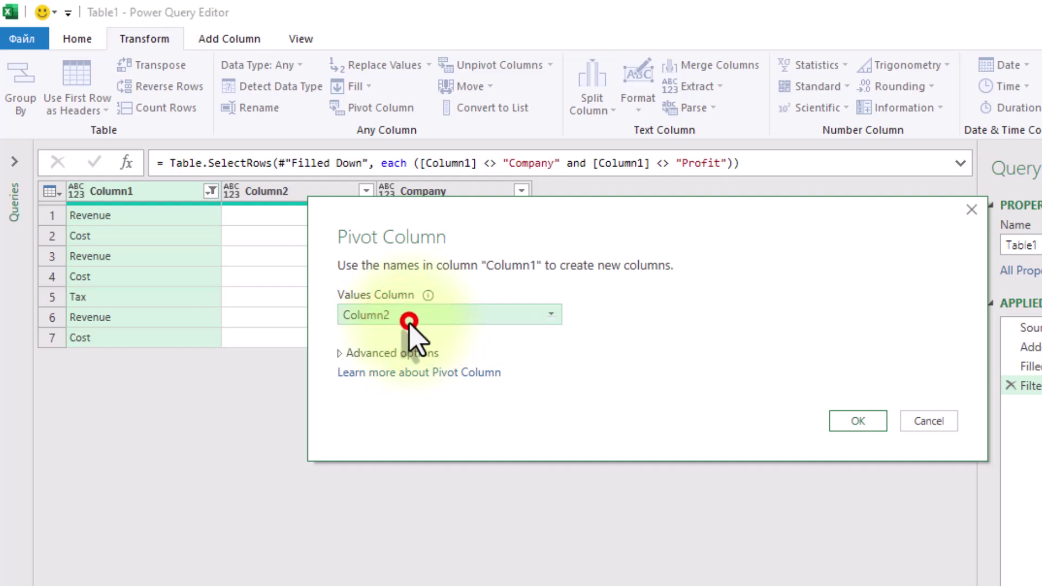
click(857, 424)
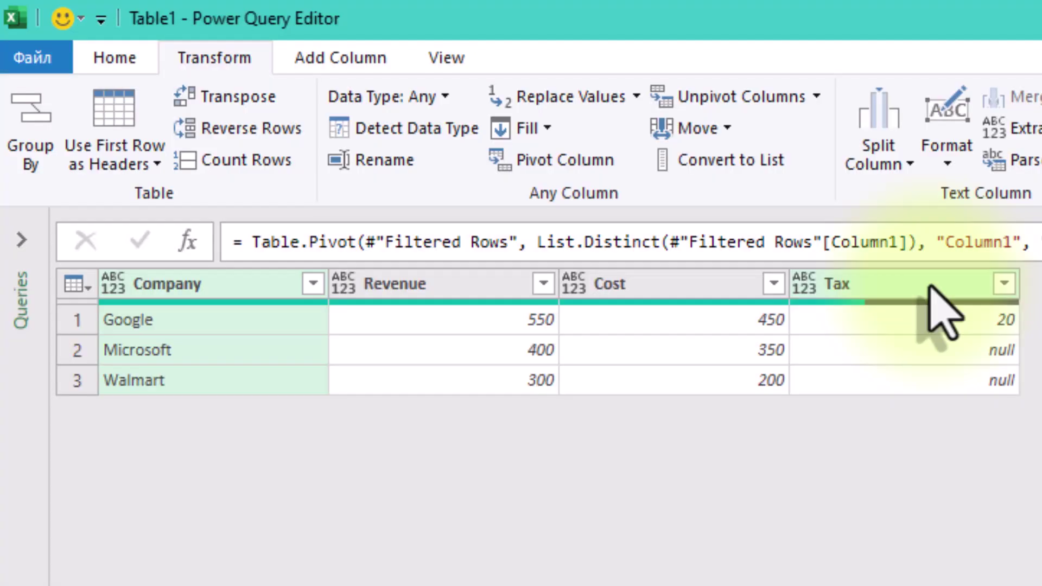
click(930, 284)
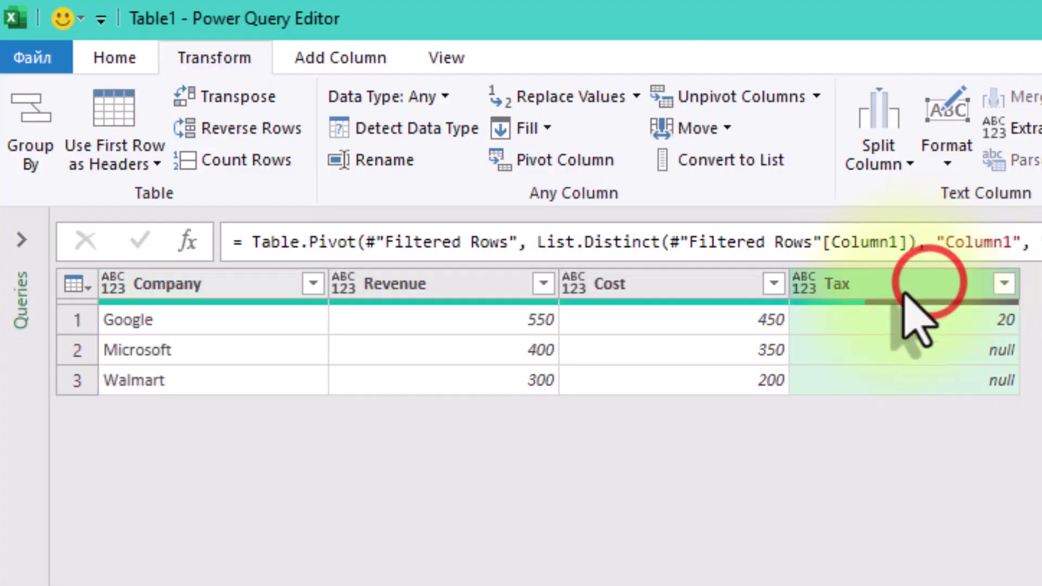
shift+click(460, 287)
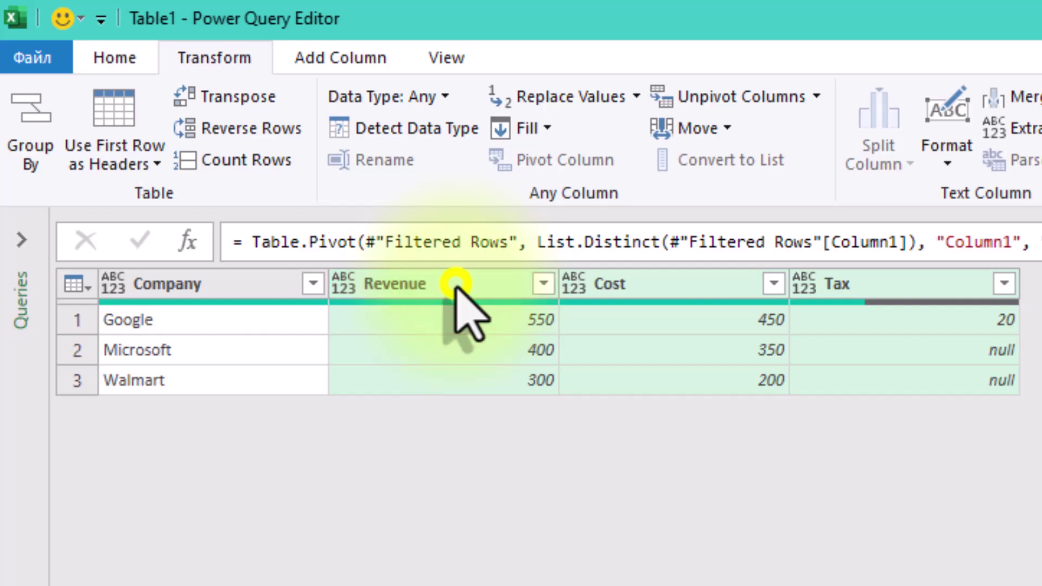
- Replace null with 0 in the Revenue, Cost and Tax columns
right_click(457, 286)
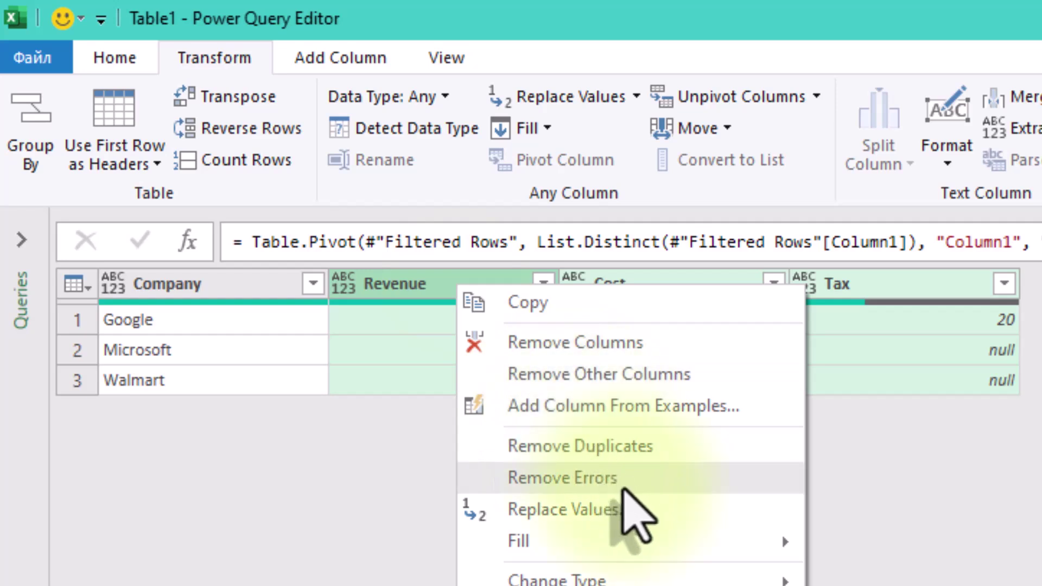
click(632, 513)
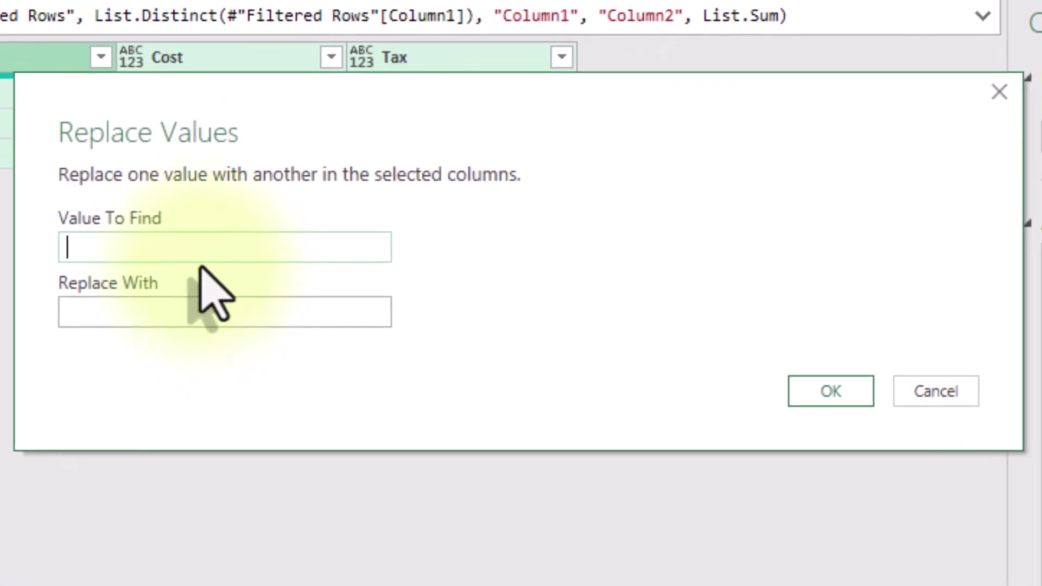
text(null)
click(152, 304)
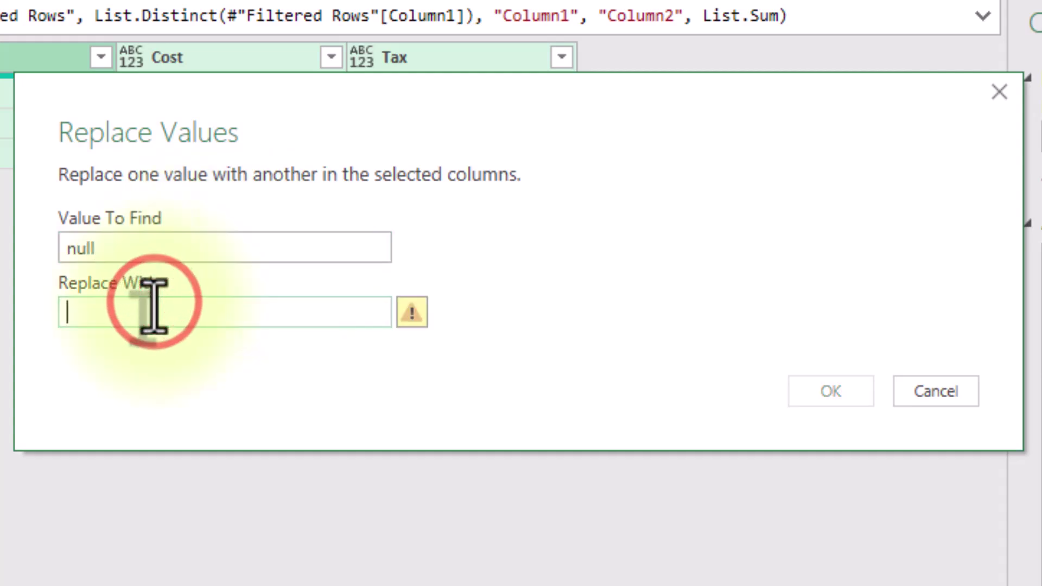
text(0)
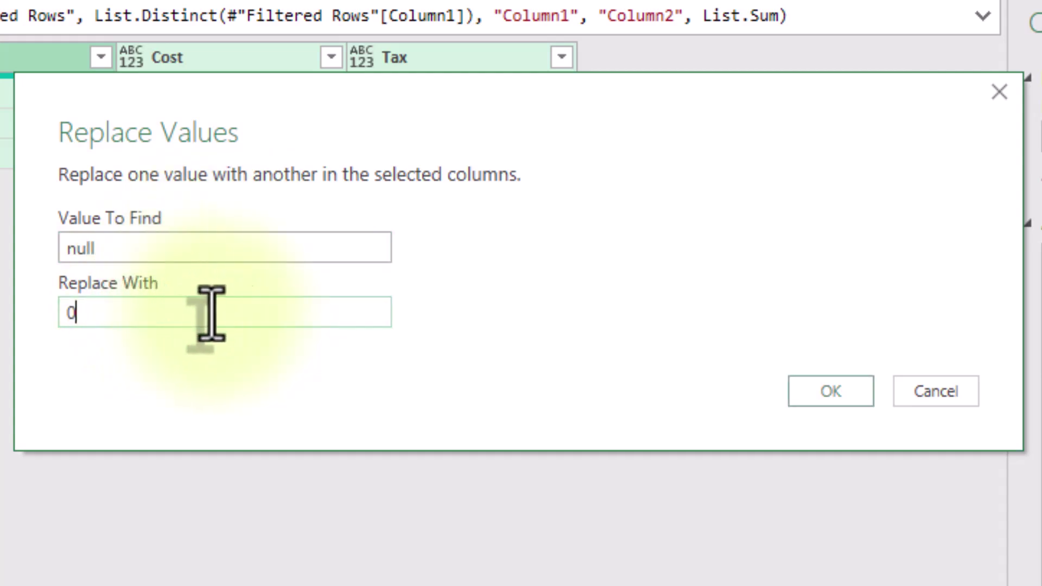
click(796, 384)
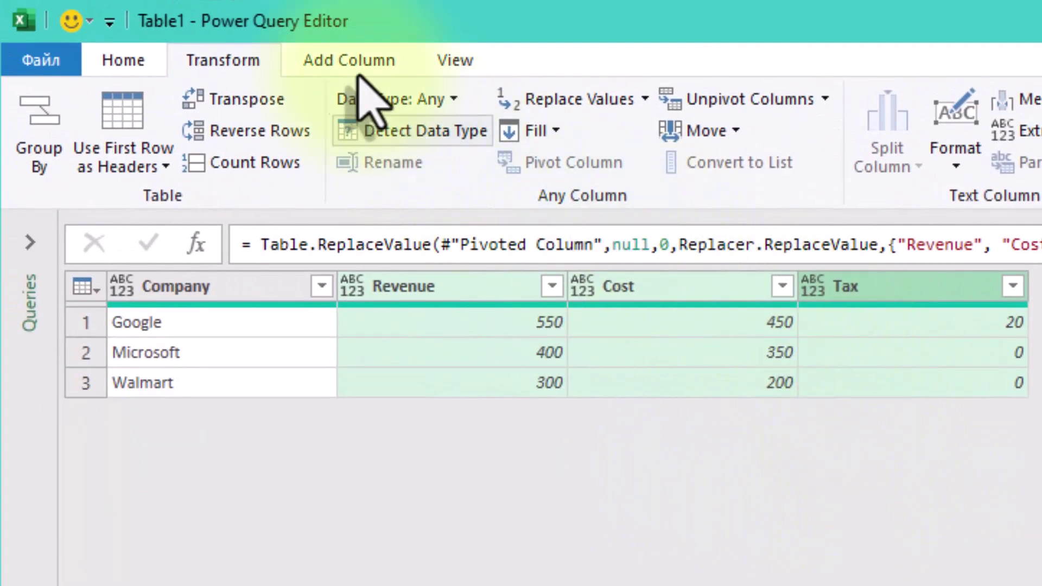
- Start a custom column and name it Profit
click(341, 59)
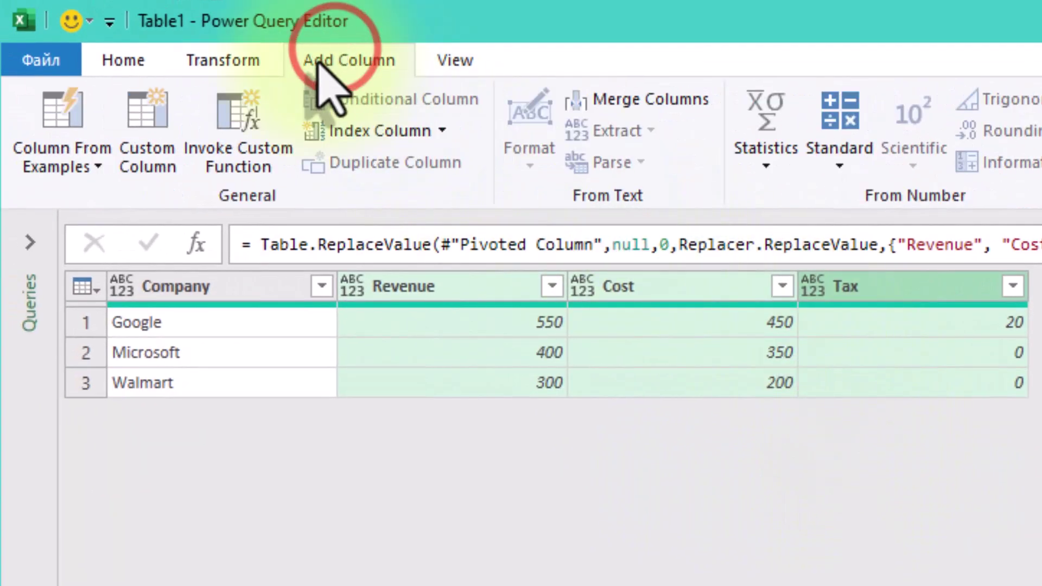
click(142, 148)
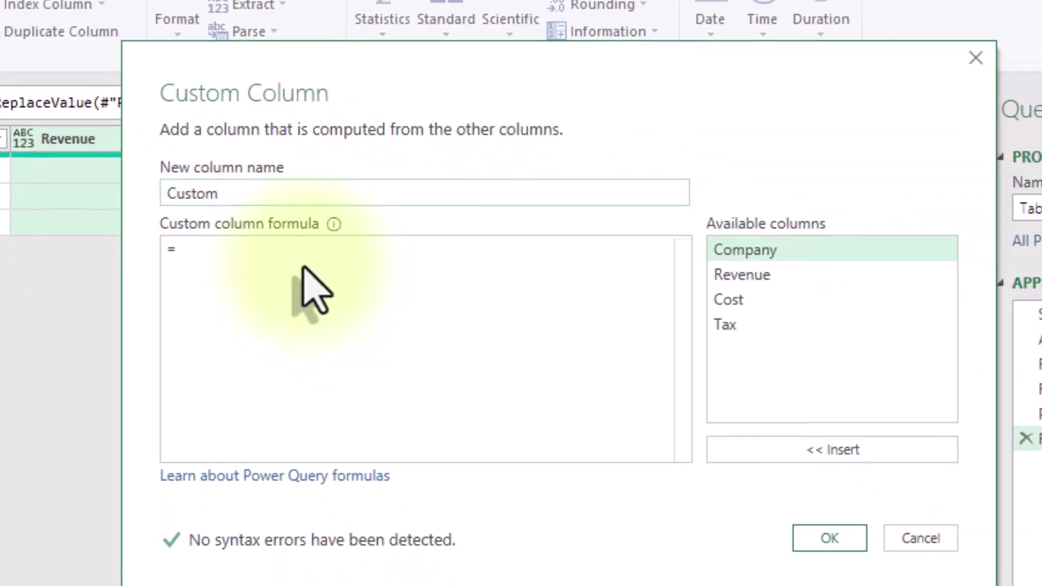
double_click(274, 192)
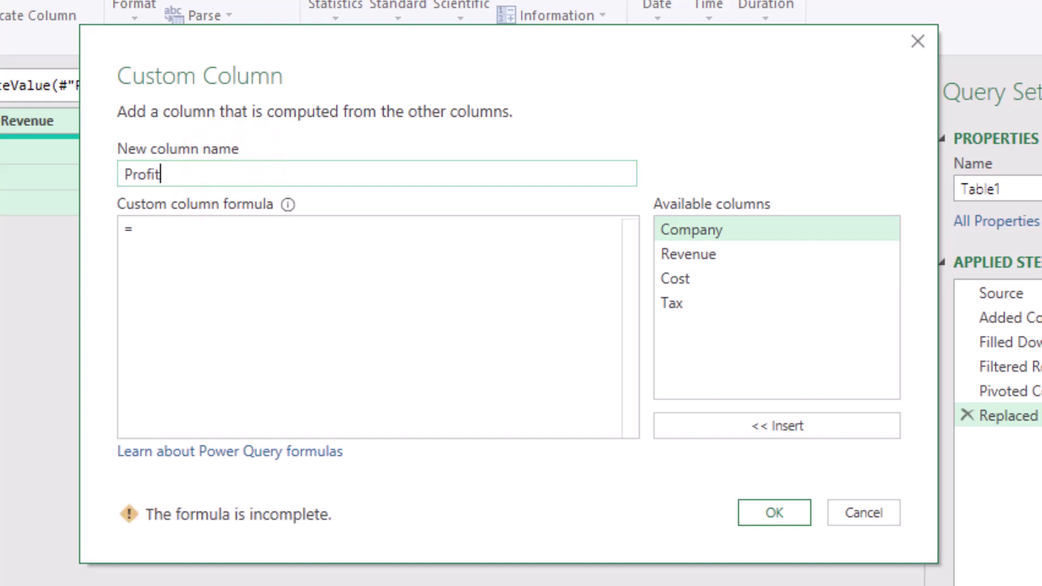
key(Tab)
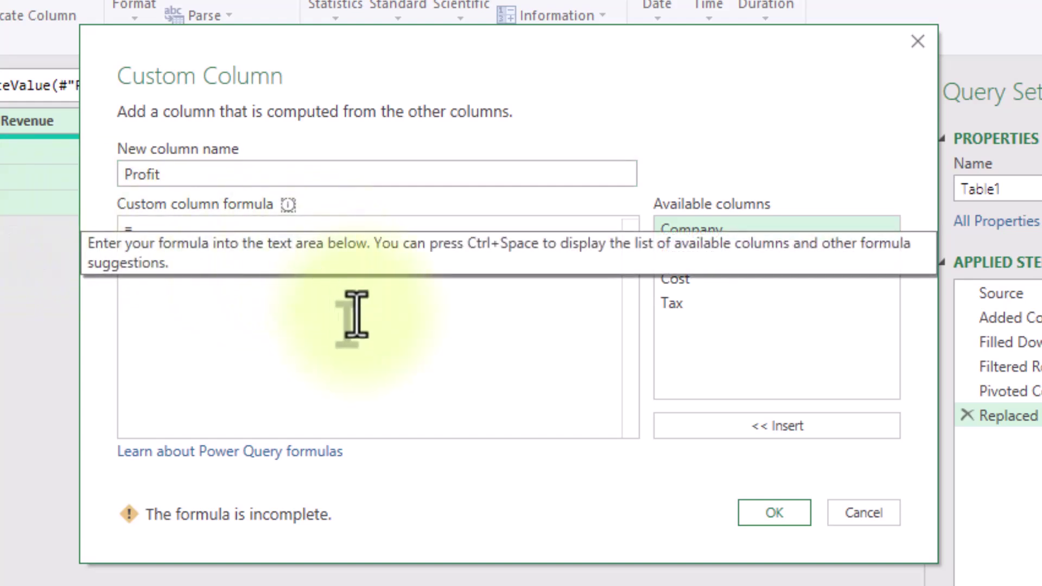
- Enter the formula [Revenue]-[Cost]-[Tax] and create the Profit column
click(356, 309)
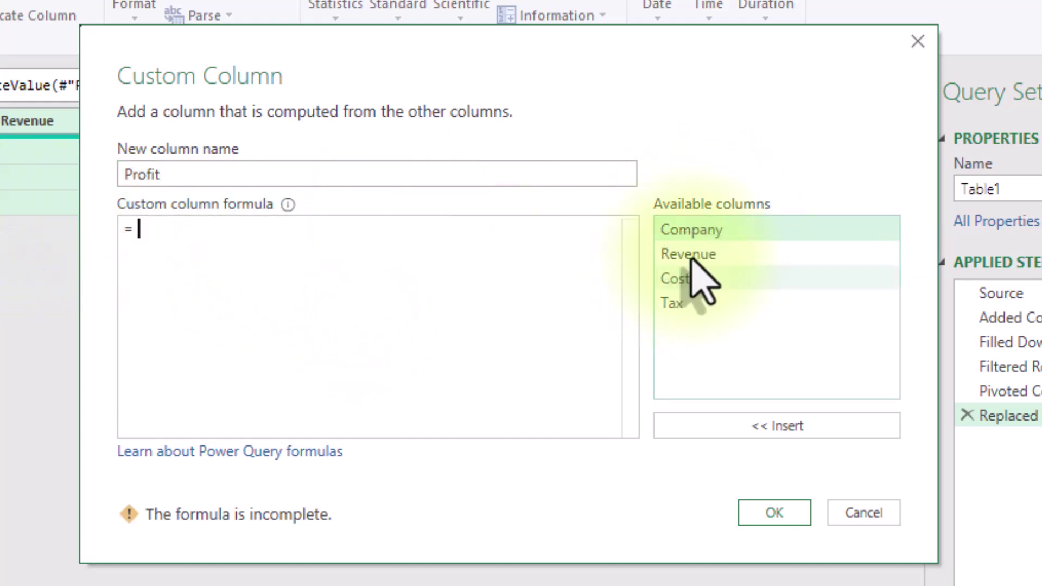
click(693, 255)
click(693, 255)
text(-)
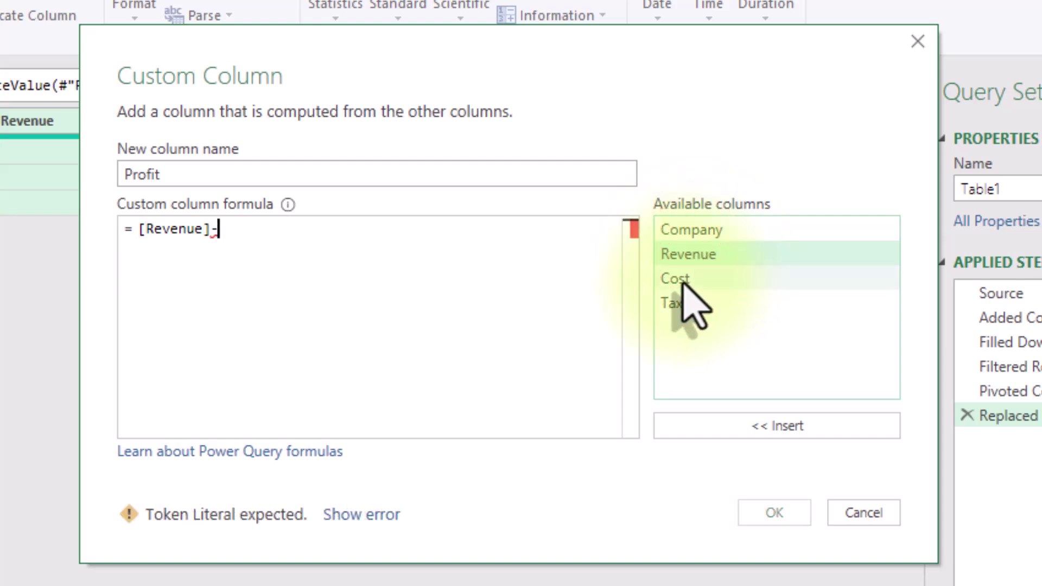
click(682, 279)
double_click(682, 280)
text(-)
double_click(683, 301)
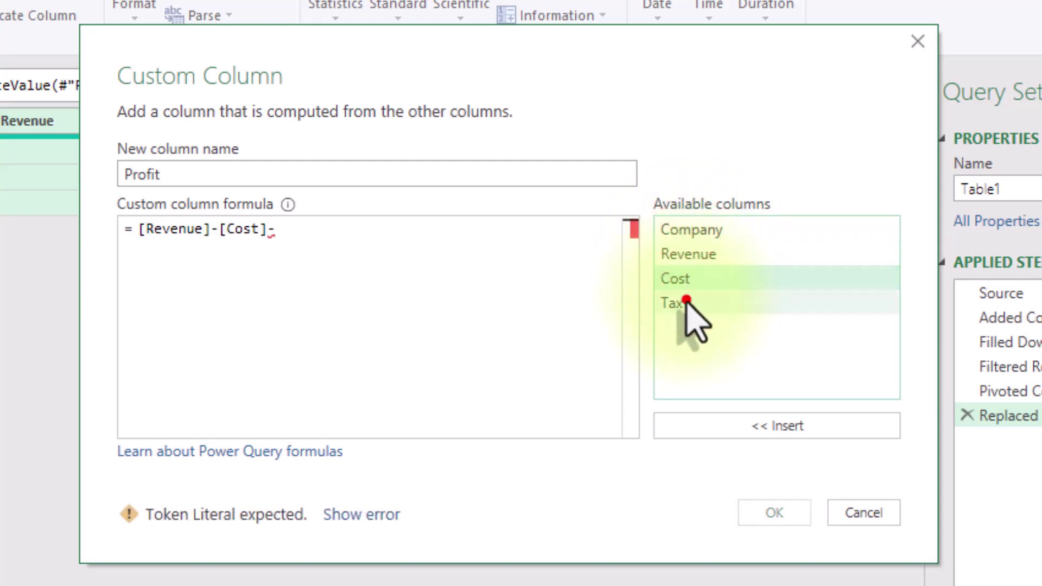
click(785, 519)
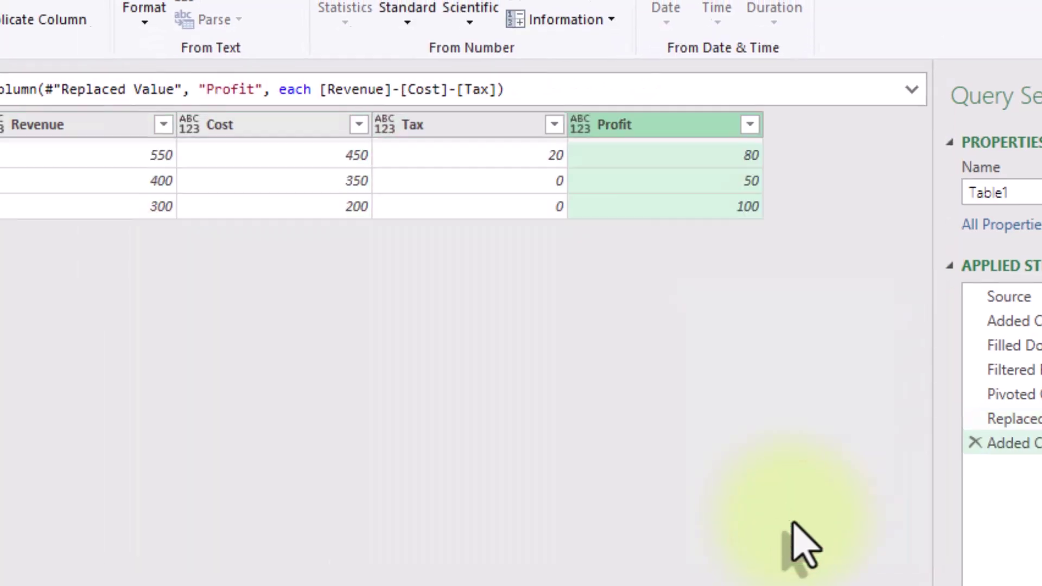